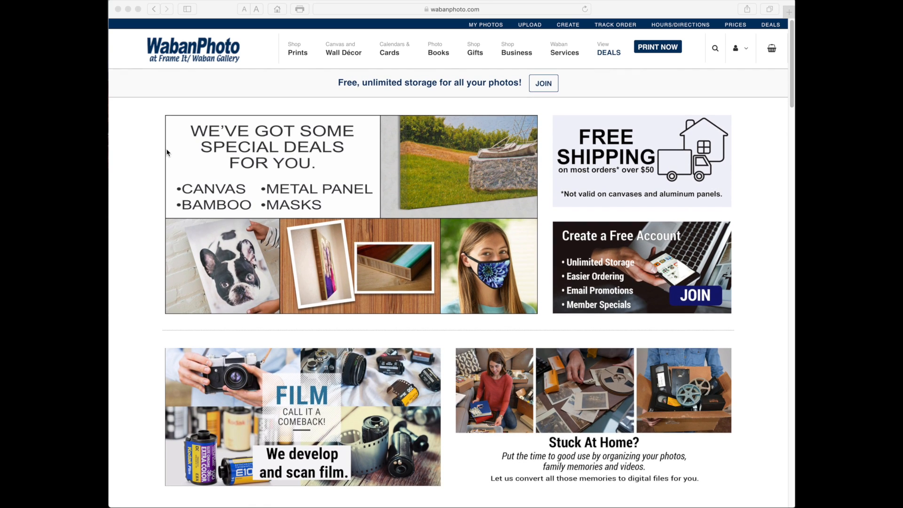
# Choose the horizontal 20x16 photo collage from the Collages-Banners-Decals wall decor products
pyautogui.click(342, 51)
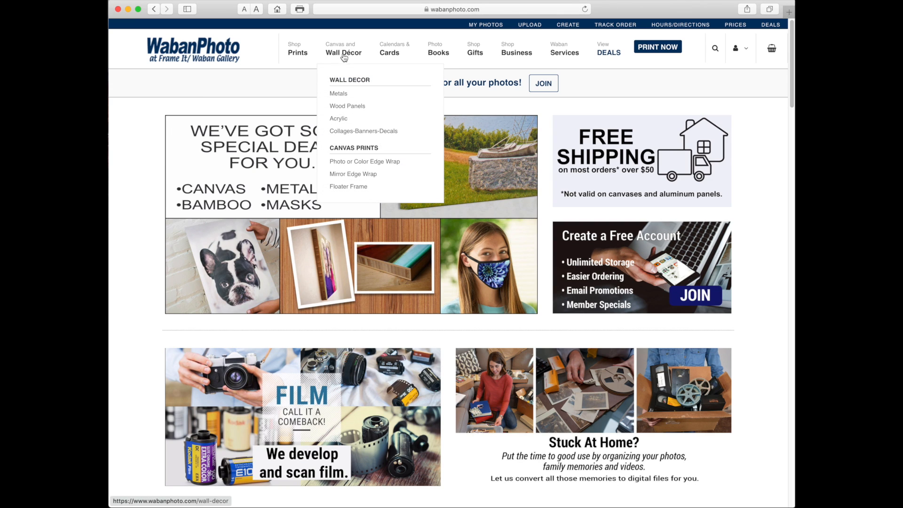
pyautogui.click(345, 133)
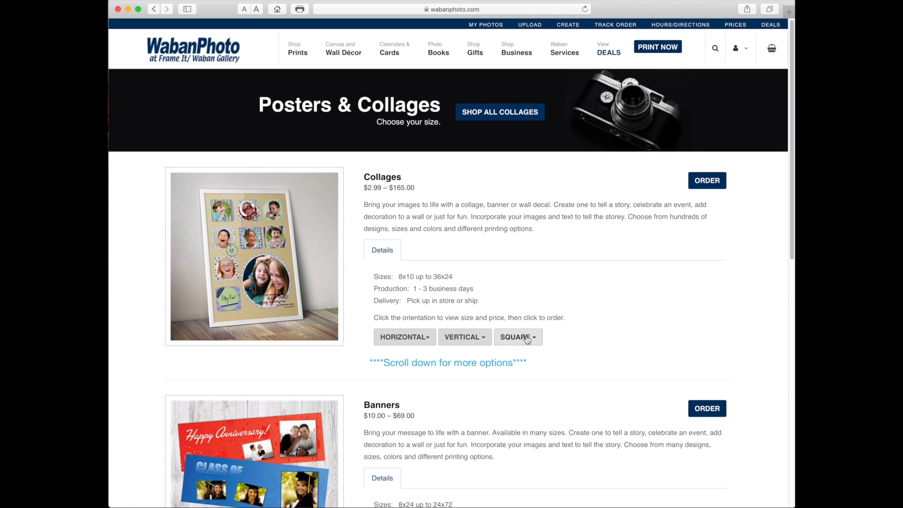
pyautogui.click(412, 337)
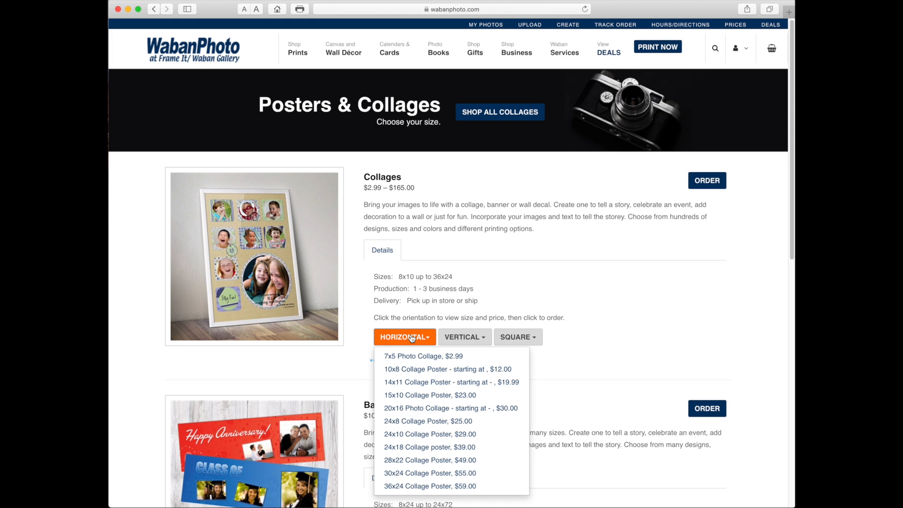
pyautogui.click(409, 410)
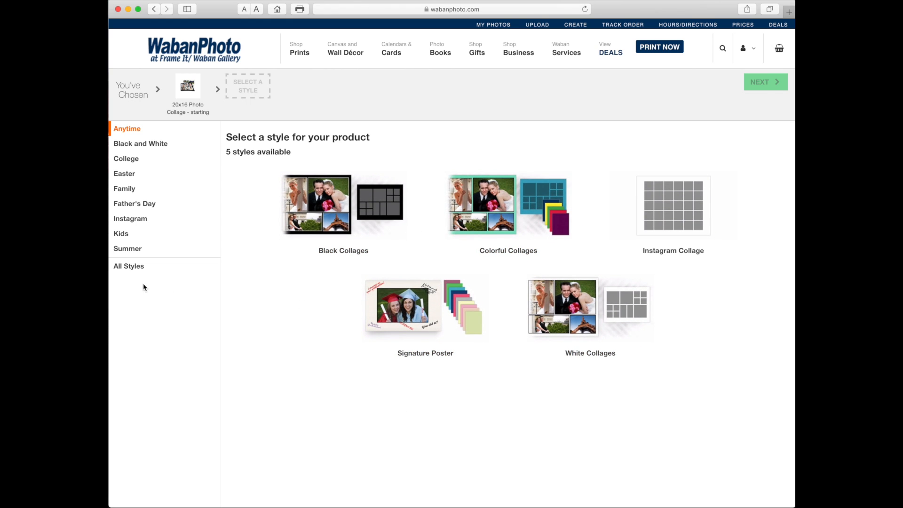
# Choose the Colorful Collages style from all available styles and name the project "wine collage"
pyautogui.click(128, 267)
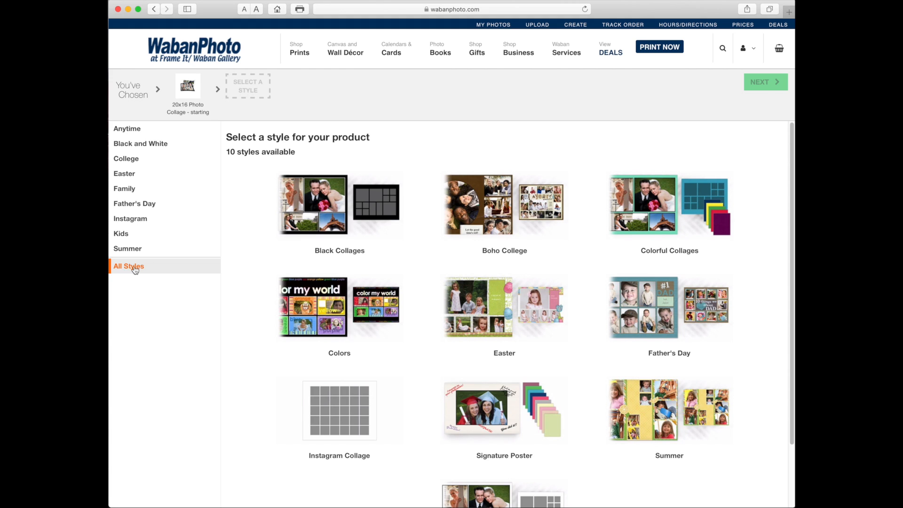
pyautogui.click(656, 232)
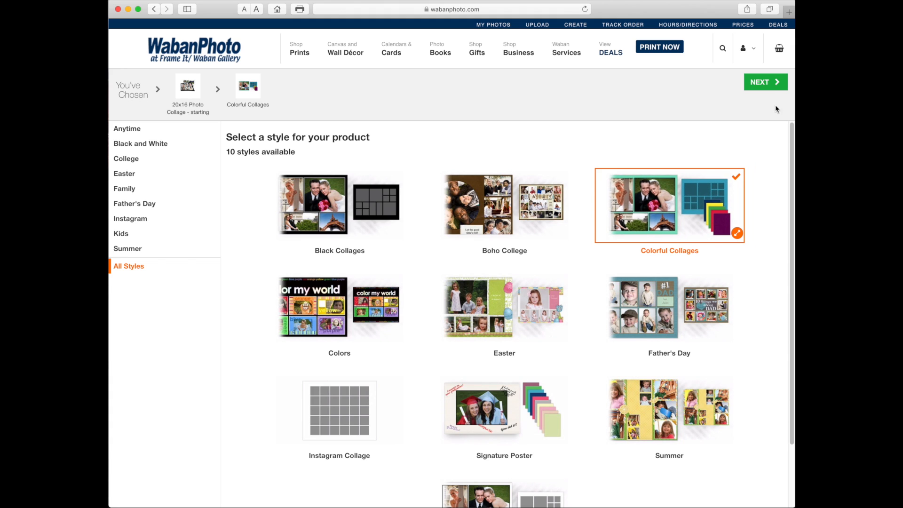
pyautogui.click(772, 83)
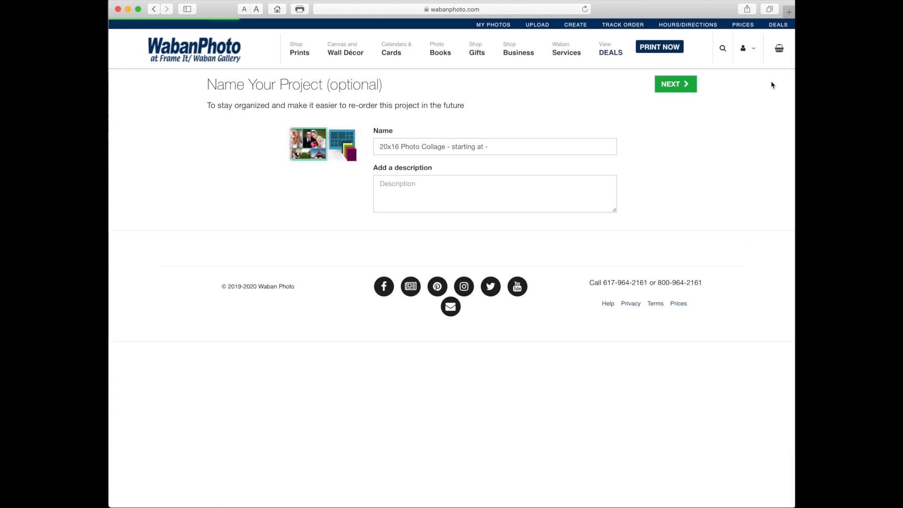
pyautogui.write('wine collage')
pyautogui.click(685, 84)
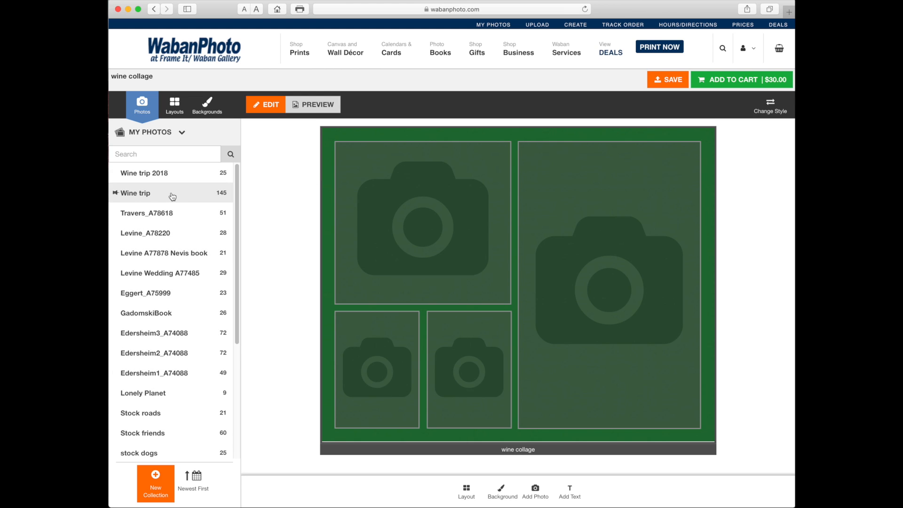
# Try several collage layouts and settle on the six-photo layout with three frames in each of two rows
pyautogui.click(174, 103)
pyautogui.moveTo(185, 182)
pyautogui.scroll(-3, 184, 182)
pyautogui.click(196, 278)
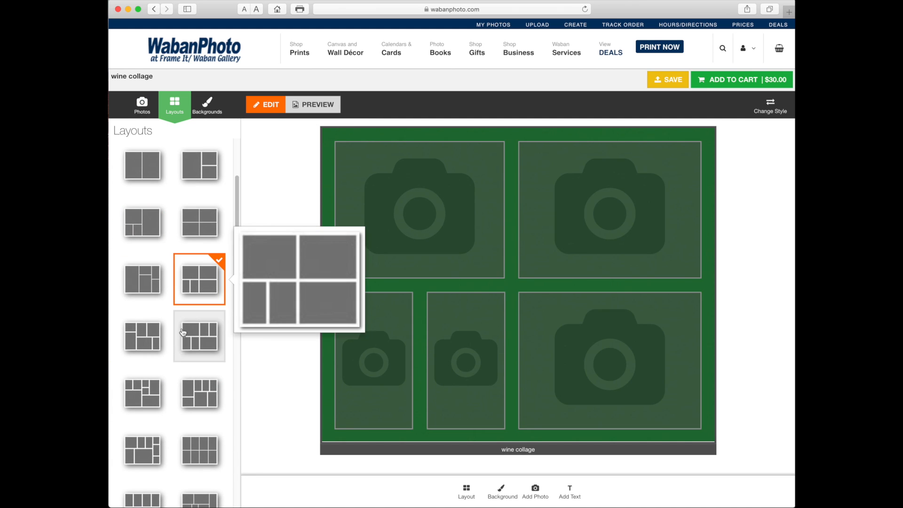
pyautogui.click(194, 339)
pyautogui.scroll(-6, 195, 339)
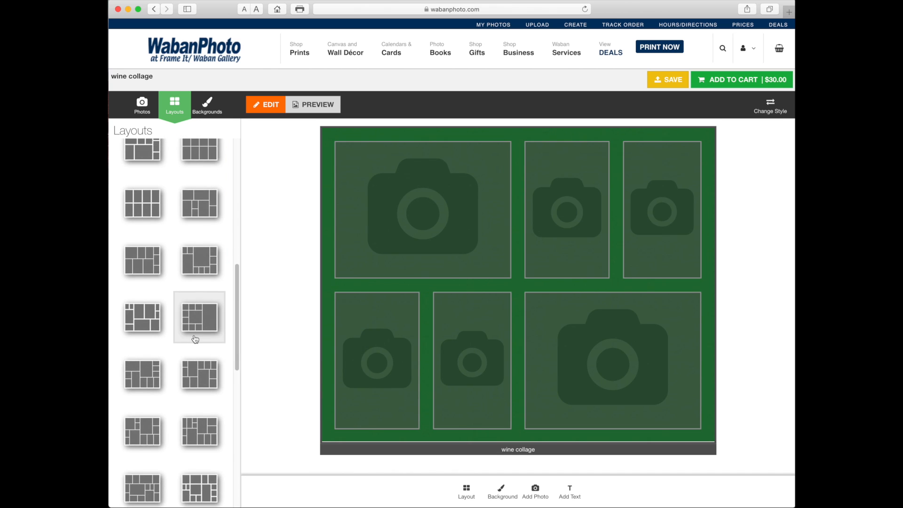
pyautogui.click(195, 337)
pyautogui.scroll(9, 195, 333)
pyautogui.scroll(-3, 195, 330)
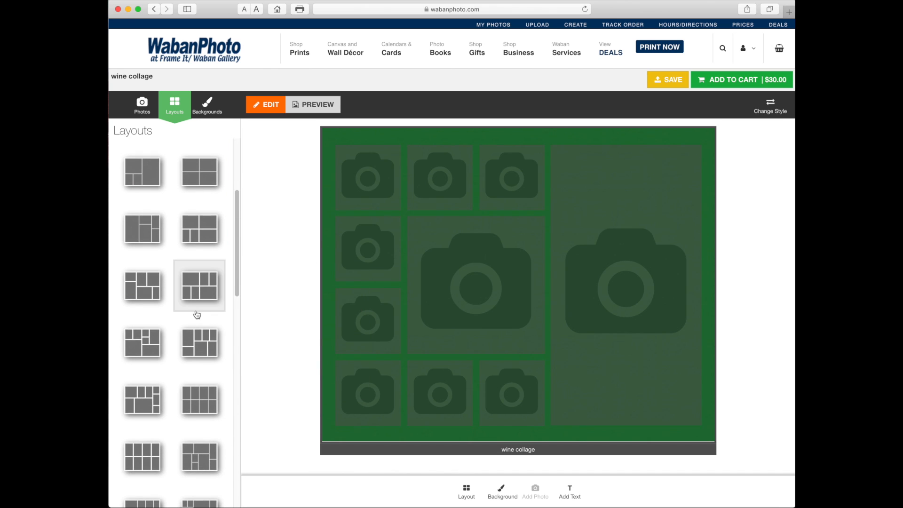
pyautogui.moveTo(196, 312)
pyautogui.click(193, 286)
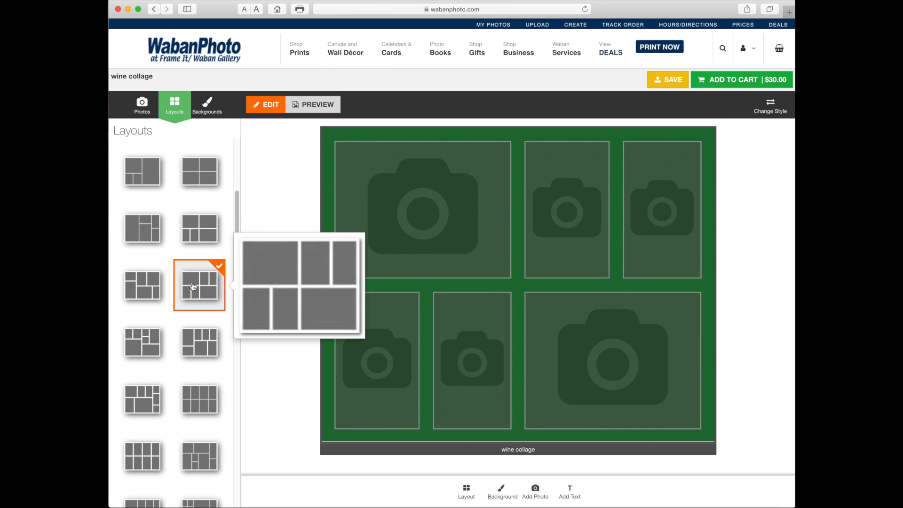
# Try a brick red and a burnt orange preset background on the collage
pyautogui.click(207, 106)
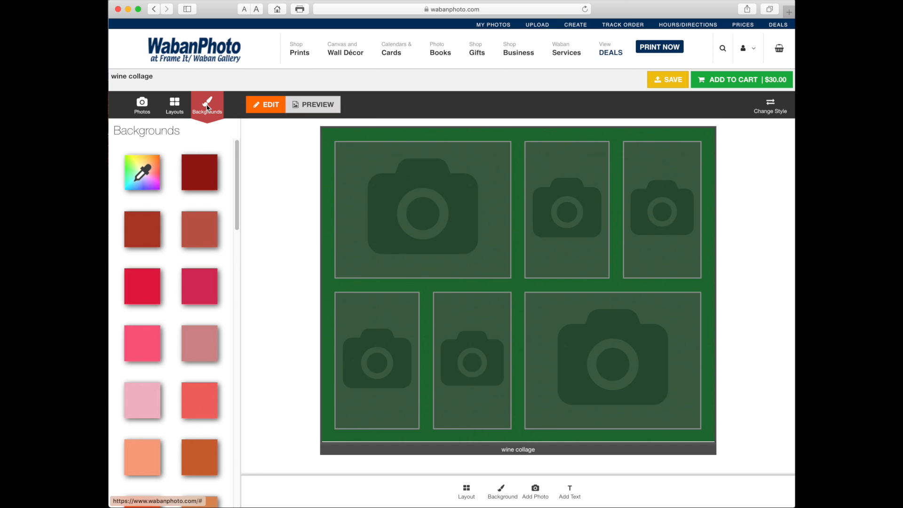
pyautogui.click(202, 229)
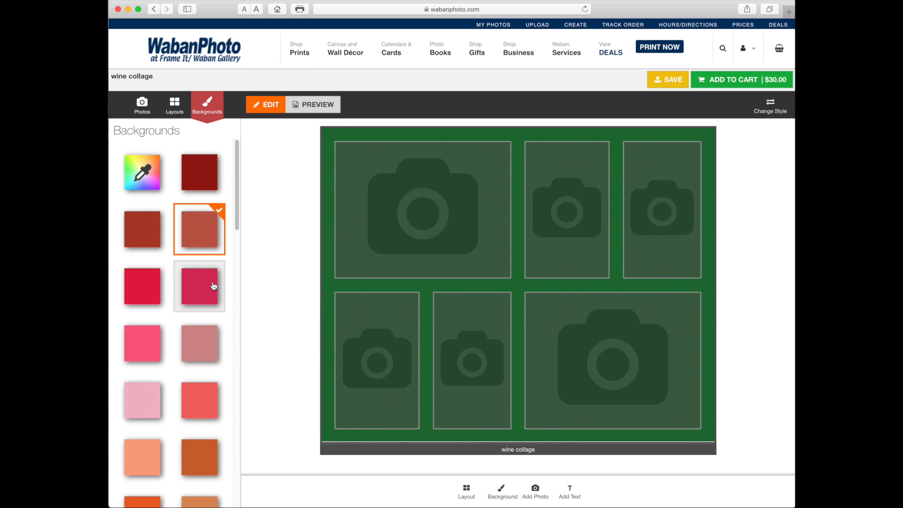
pyautogui.moveTo(212, 285)
pyautogui.scroll(-3, 211, 287)
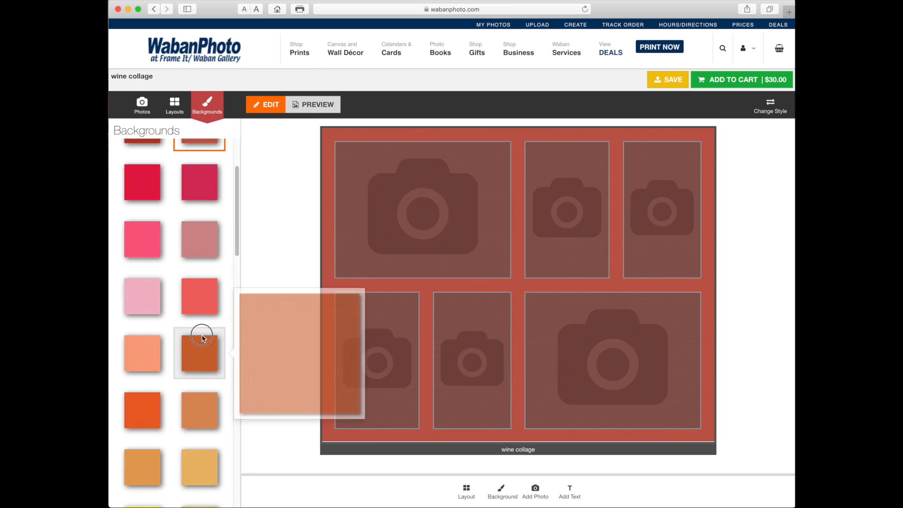
pyautogui.click(197, 358)
pyautogui.scroll(3, 204, 237)
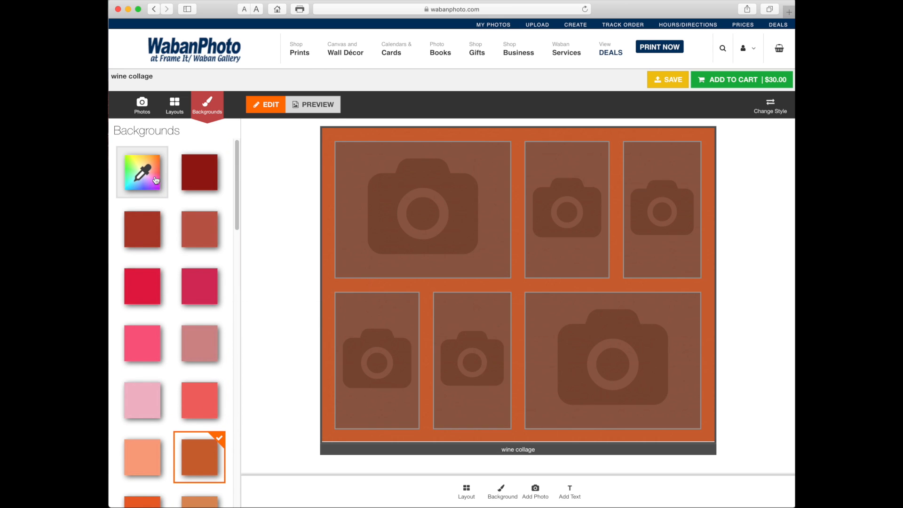
# Mix a custom dark green background, #0d6810, for the collage and return to the background choices
pyautogui.click(140, 176)
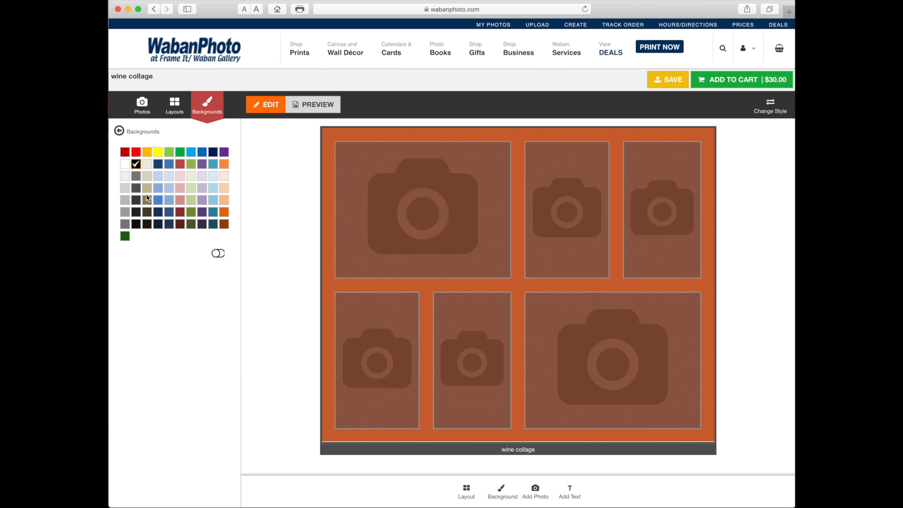
pyautogui.click(218, 254)
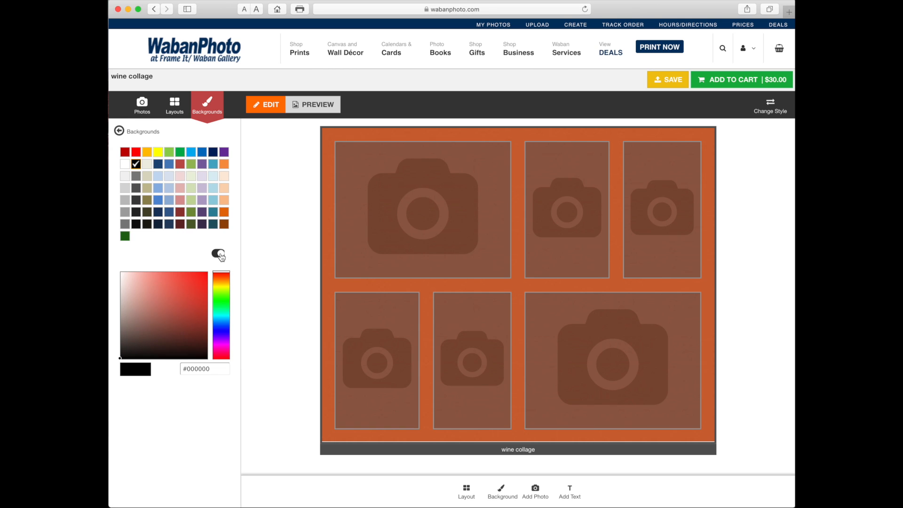
pyautogui.click(204, 305)
pyautogui.moveTo(220, 314)
pyautogui.mouseDown()
pyautogui.moveTo(218, 295)
pyautogui.moveTo(221, 322)
pyautogui.moveTo(220, 313)
pyautogui.mouseUp()
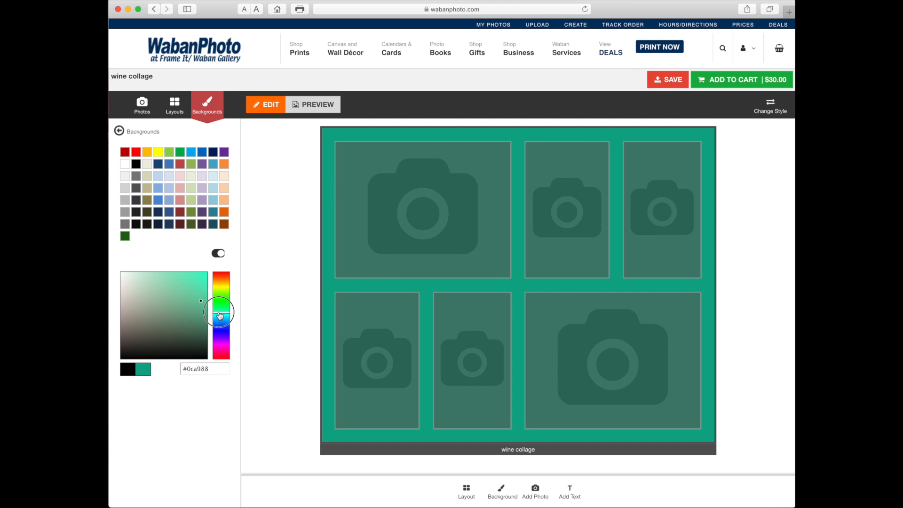
pyautogui.click(198, 285)
pyautogui.click(221, 301)
pyautogui.click(193, 319)
pyautogui.click(196, 323)
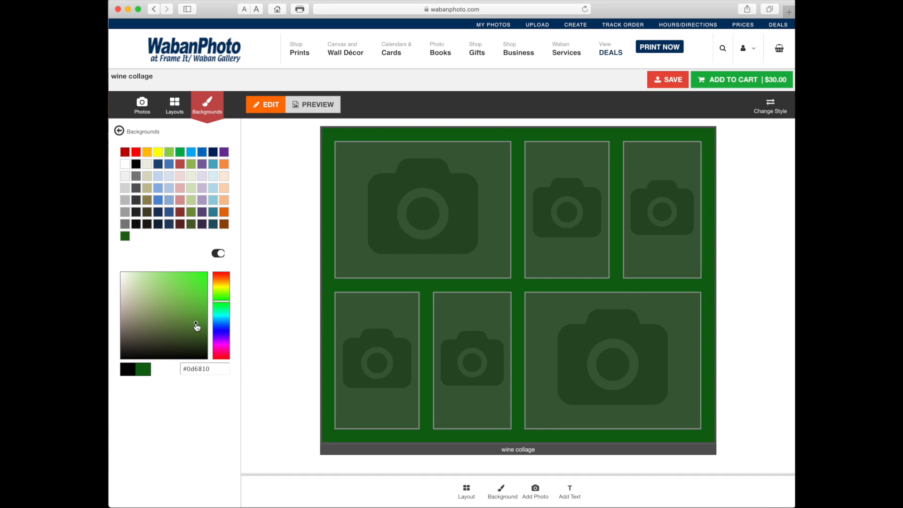
pyautogui.click(119, 131)
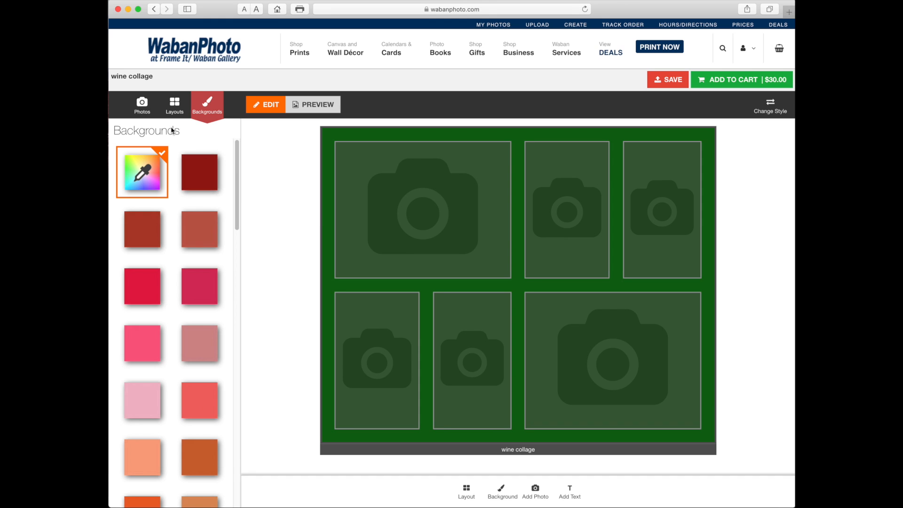
# Fill the collage's upper row with IMG_4413, IMG_4411 and IMG_4409 from the Wine trip collection
pyautogui.click(142, 105)
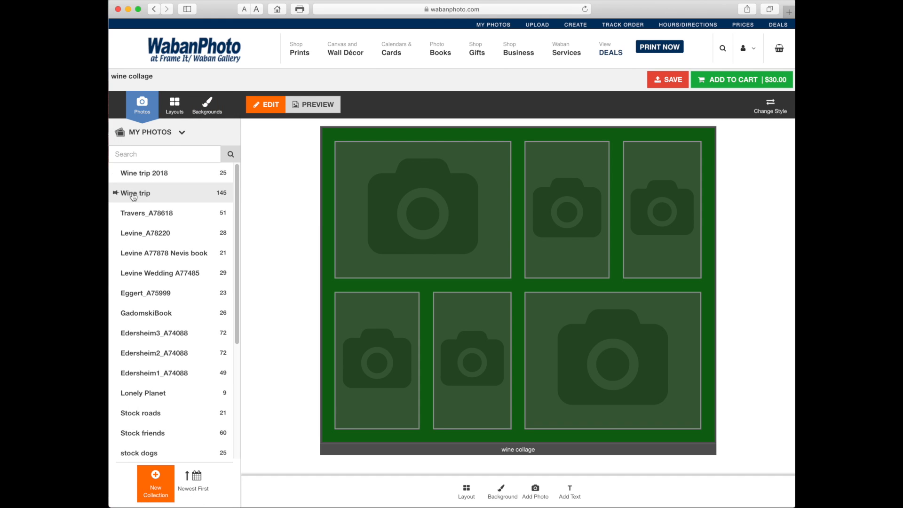
pyautogui.click(132, 195)
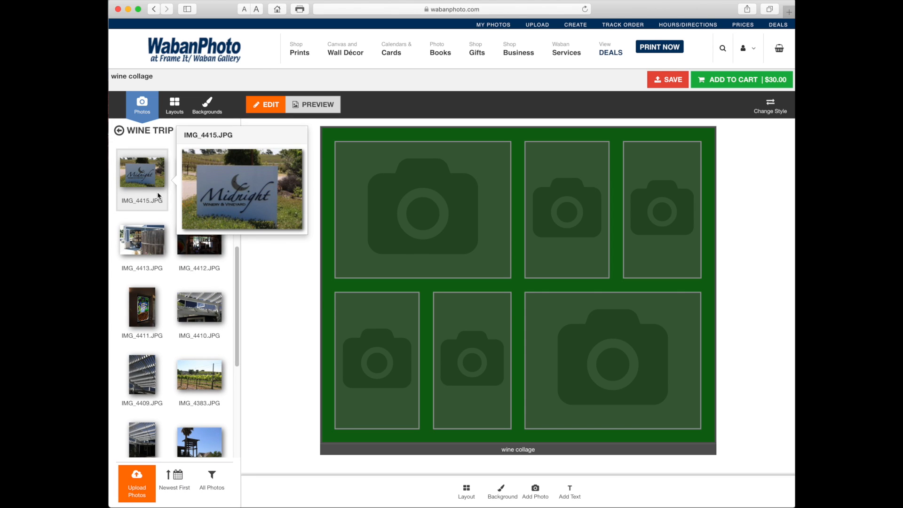
pyautogui.moveTo(199, 277); pyautogui.dragTo(413, 216)
pyautogui.moveTo(142, 306); pyautogui.dragTo(566, 231)
pyautogui.moveTo(142, 375); pyautogui.dragTo(662, 209)
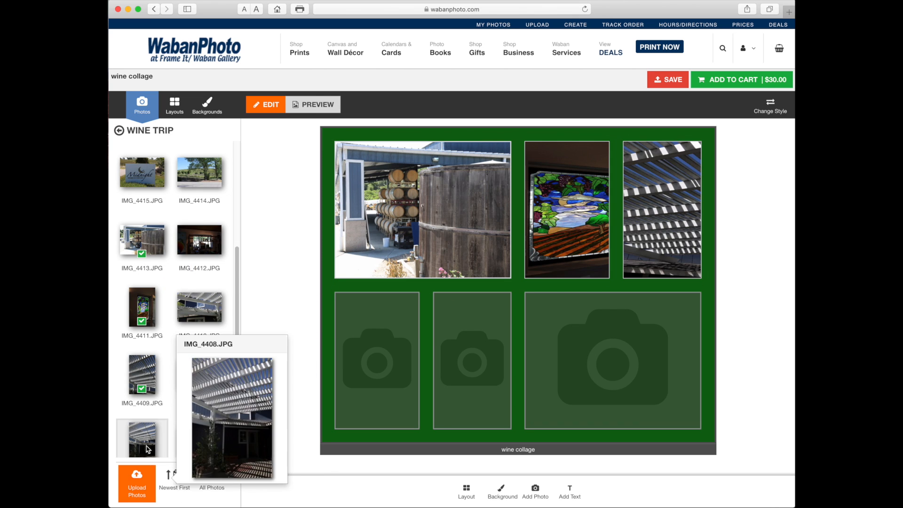
# Fill the collage's lower row with IMG_4417, IMG_4419 and IMG_4418, from left to right
pyautogui.moveTo(132, 361)
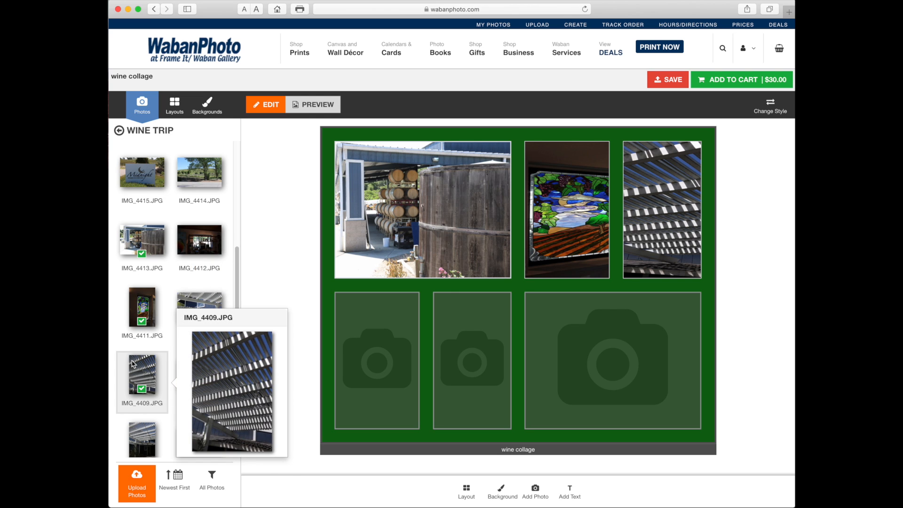
pyautogui.scroll(5, 134, 357)
pyautogui.moveTo(145, 313); pyautogui.dragTo(371, 346)
pyautogui.moveTo(199, 242); pyautogui.dragTo(470, 355)
pyautogui.moveTo(143, 175); pyautogui.dragTo(607, 357)
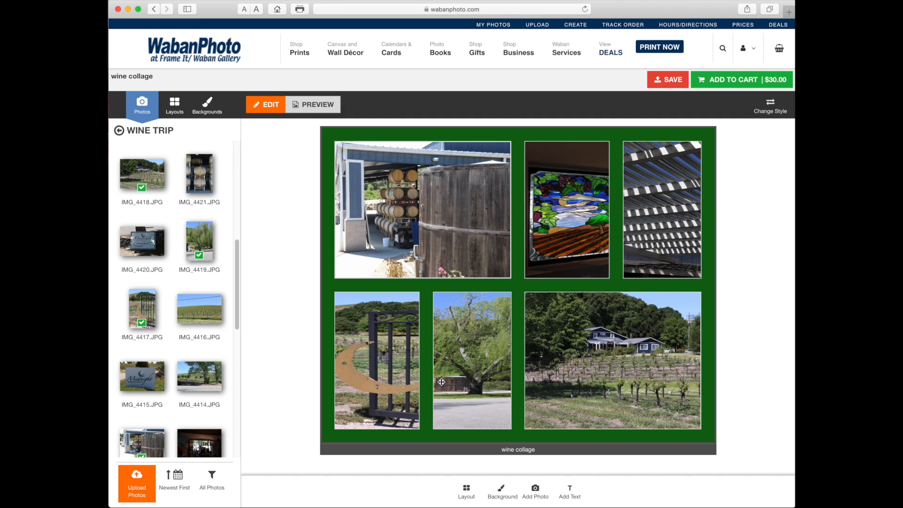
# Replace the wine barrel photo in the upper-left frame with the winery sign photo IMG_4420
pyautogui.click(175, 104)
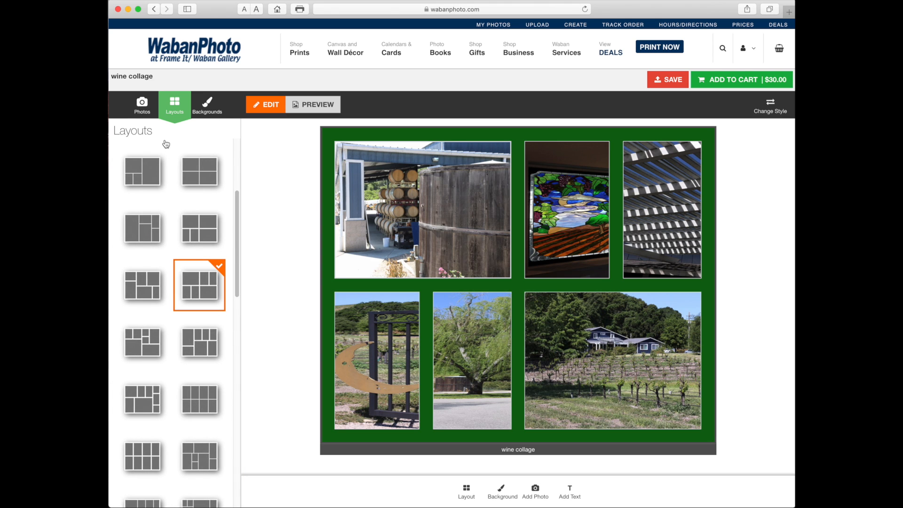
pyautogui.click(142, 104)
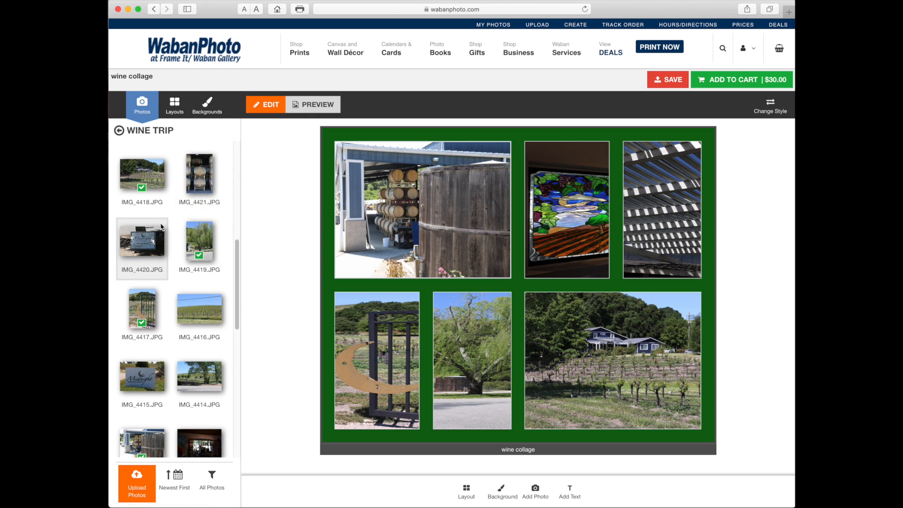
pyautogui.moveTo(151, 247); pyautogui.dragTo(420, 235)
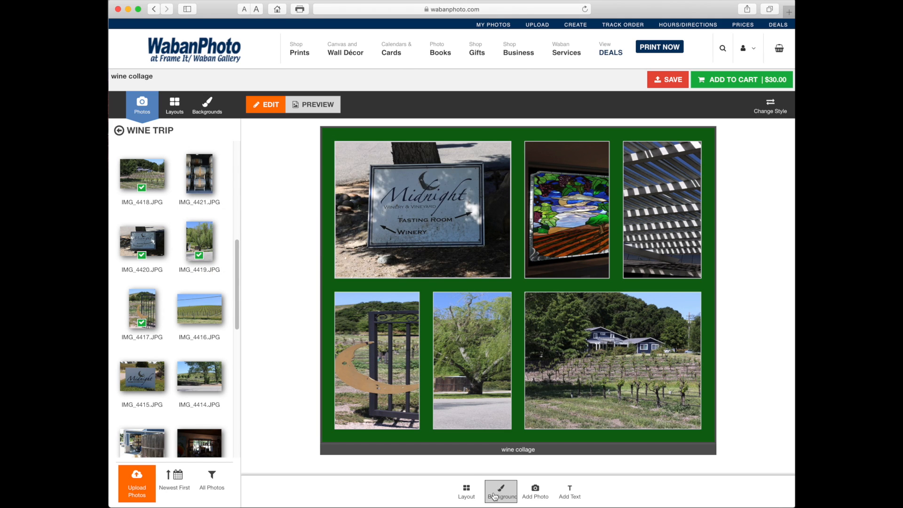
pyautogui.click(468, 494)
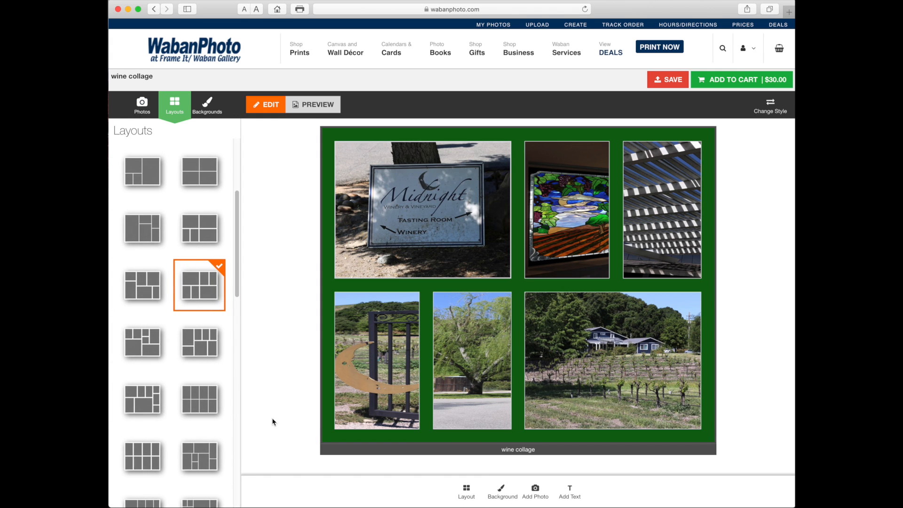
pyautogui.click(501, 493)
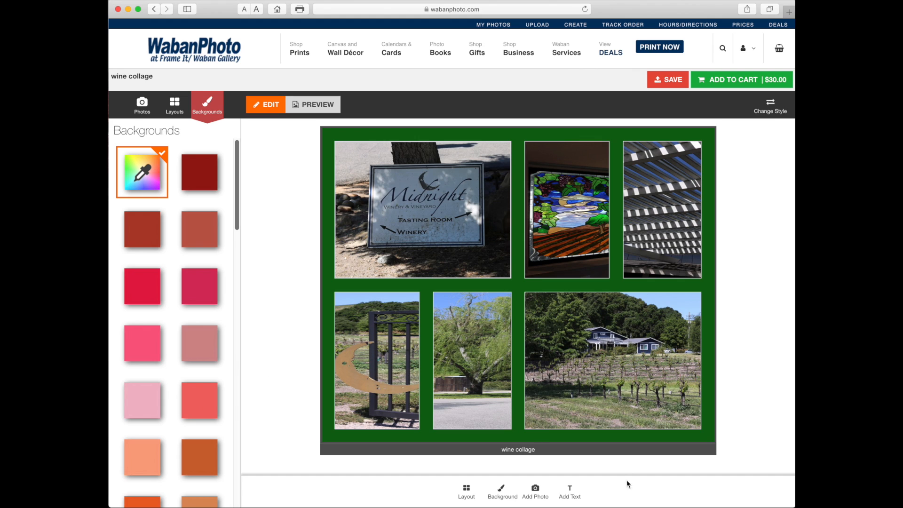
# Add the text "Wine trip 2018", position it over the bottom of the lower middle photo, and shrink its text box
pyautogui.click(567, 490)
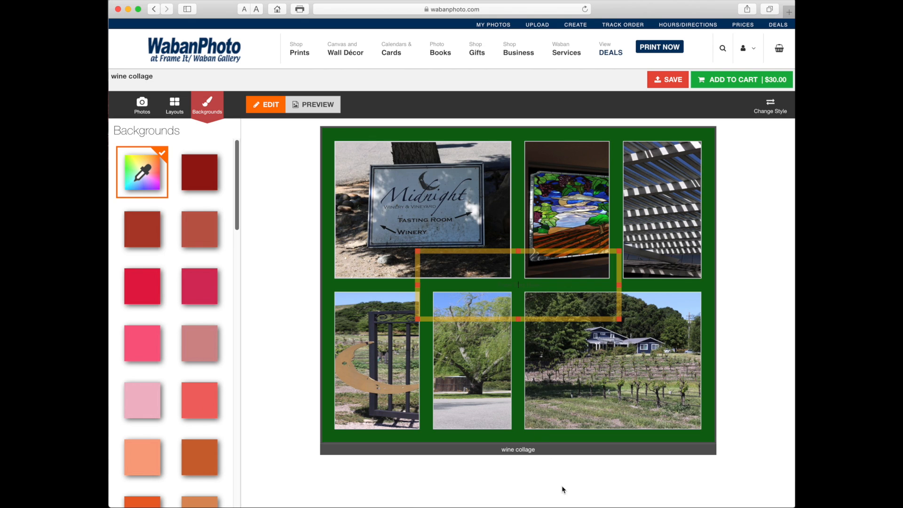
pyautogui.write('Wine trip 2018')
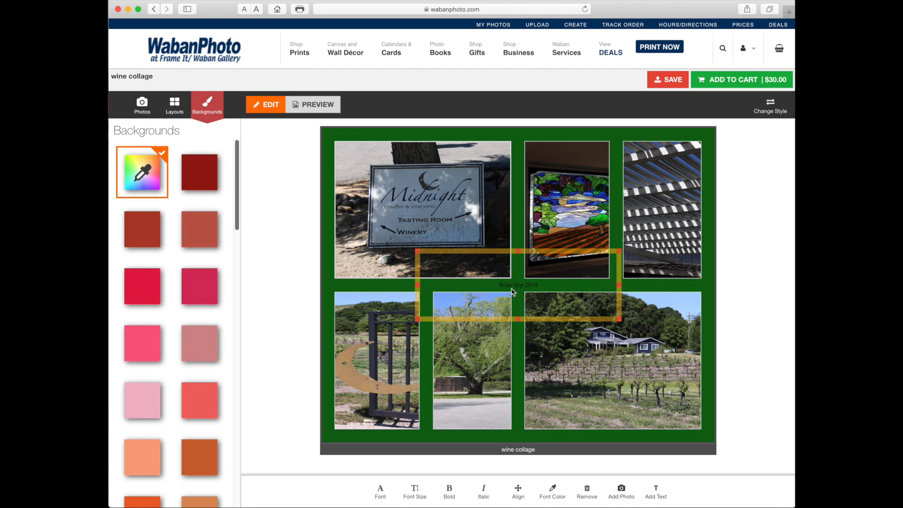
pyautogui.moveTo(540, 251); pyautogui.dragTo(495, 377)
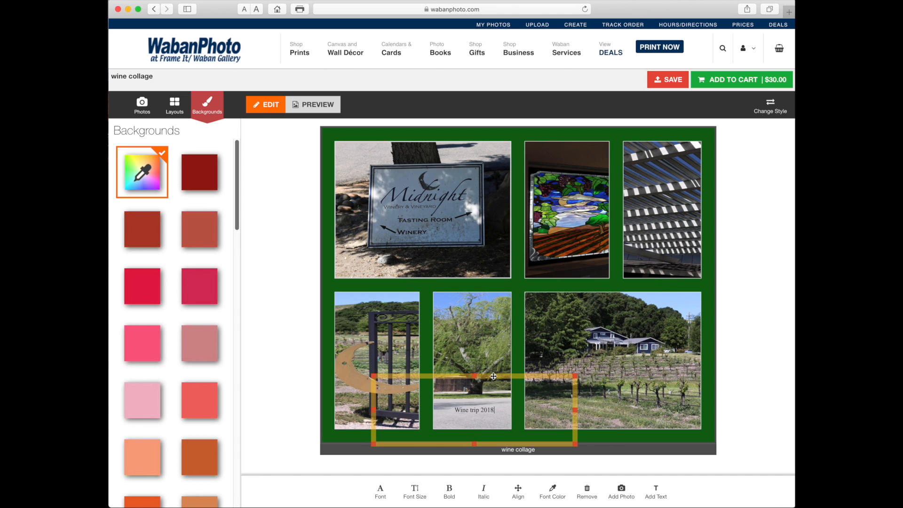
pyautogui.moveTo(576, 378); pyautogui.dragTo(515, 404)
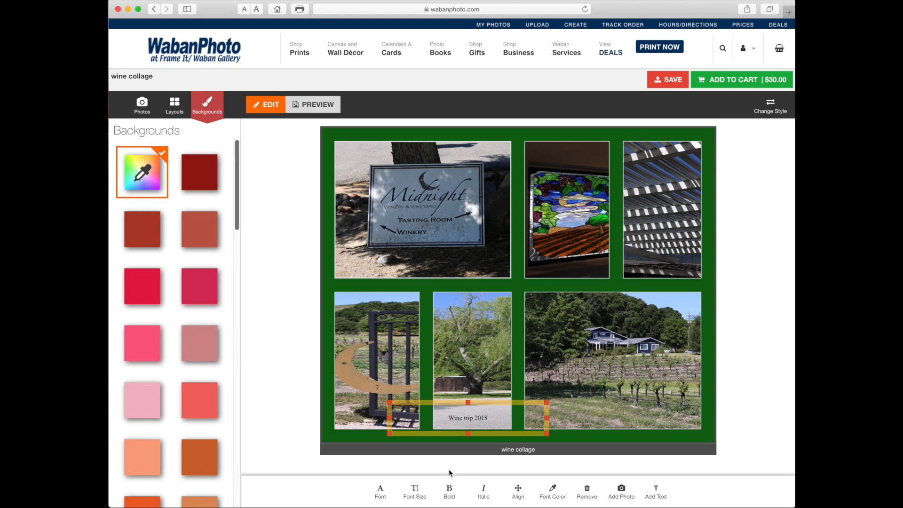
# Enlarge the "Wine trip 2018" caption to font size 46 and move it over the bottom of the vineyard house photo
pyautogui.click(415, 492)
pyautogui.moveTo(374, 476); pyautogui.dragTo(388, 477)
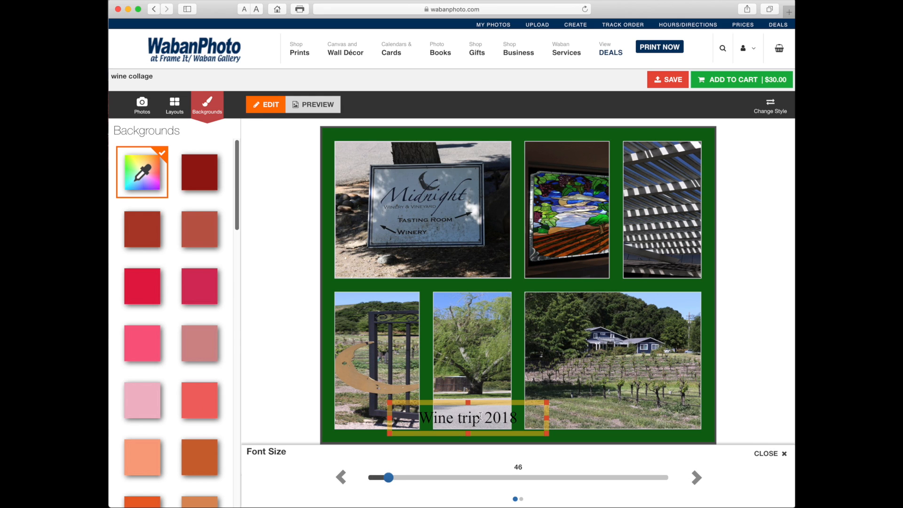
pyautogui.moveTo(493, 405); pyautogui.dragTo(611, 401)
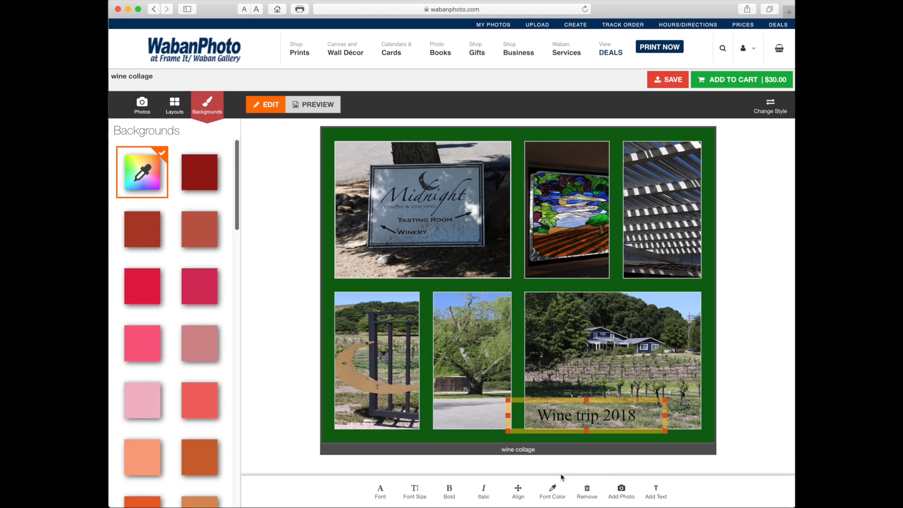
# Make the caption bold and italic in a playful hand-lettered font, keeping its alignment centered horizontally and vertically
pyautogui.click(444, 491)
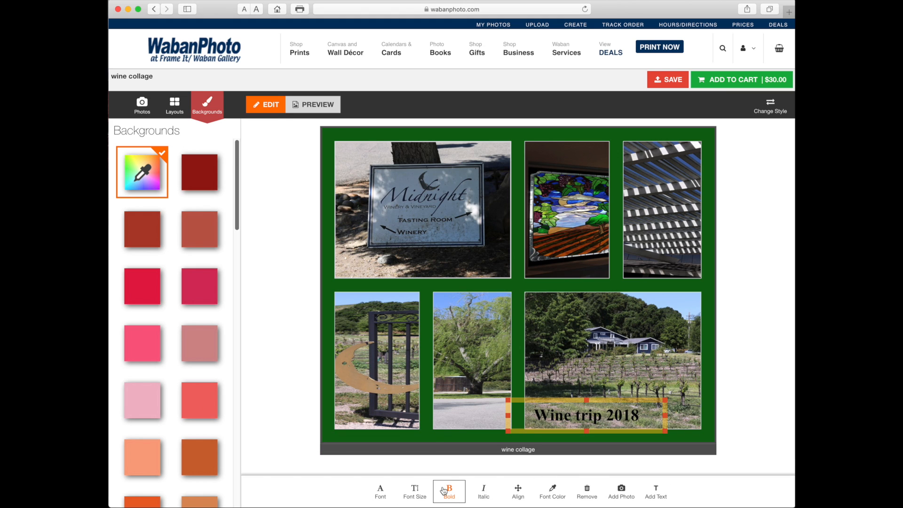
pyautogui.click(387, 493)
pyautogui.scroll(-5, 478, 478)
pyautogui.click(514, 470)
pyautogui.click(769, 439)
pyautogui.click(492, 487)
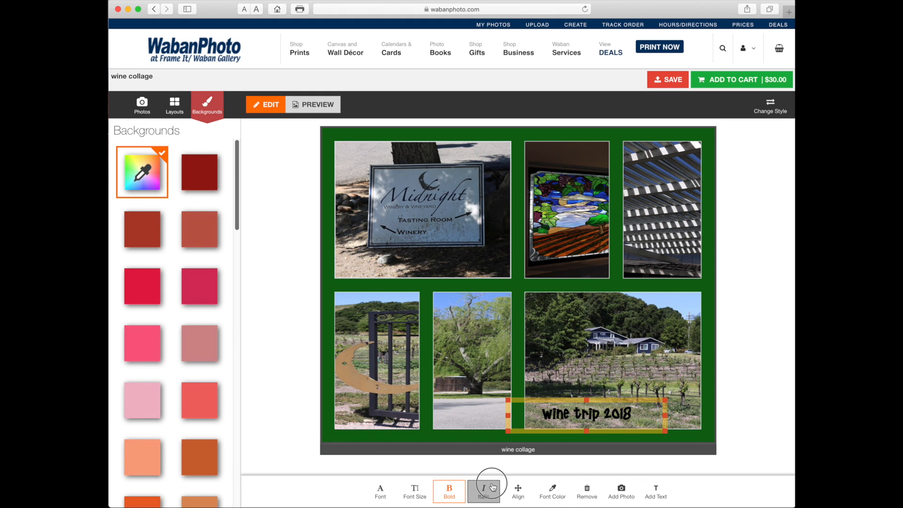
pyautogui.click(518, 490)
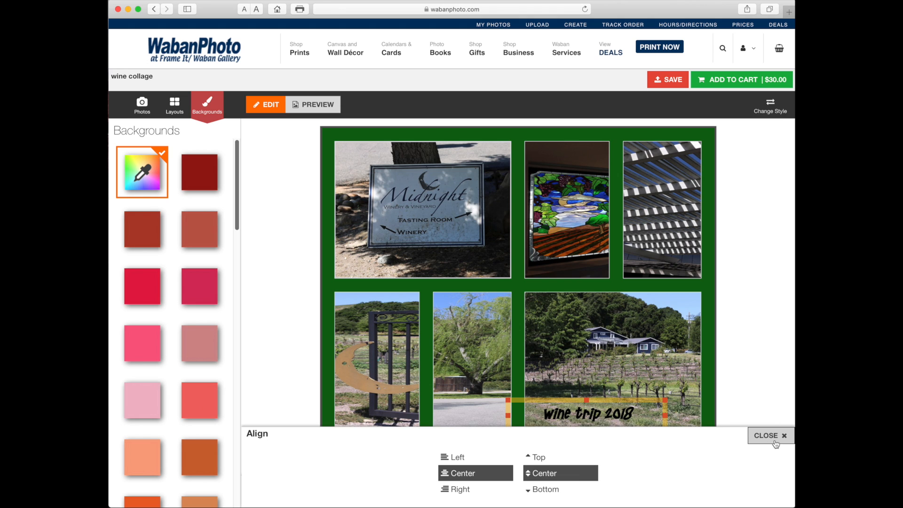
pyautogui.click(780, 445)
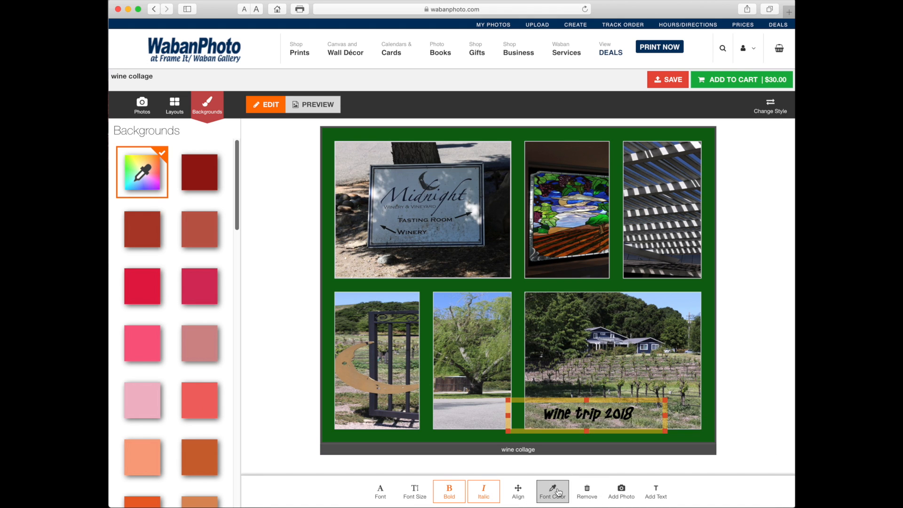
# Color the caption light green and move it to the lower-right corner of the winery sign photo
pyautogui.click(558, 491)
pyautogui.click(519, 410)
pyautogui.click(766, 368)
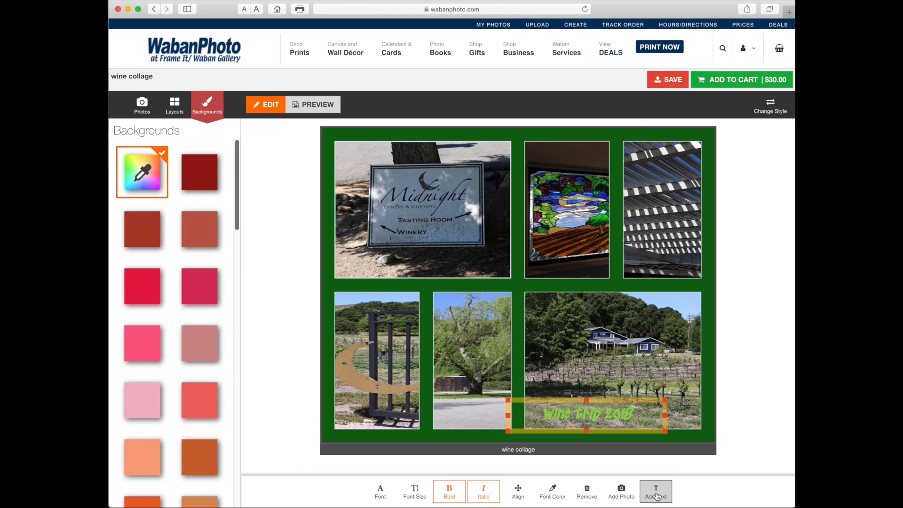
pyautogui.moveTo(618, 400); pyautogui.dragTo(484, 254)
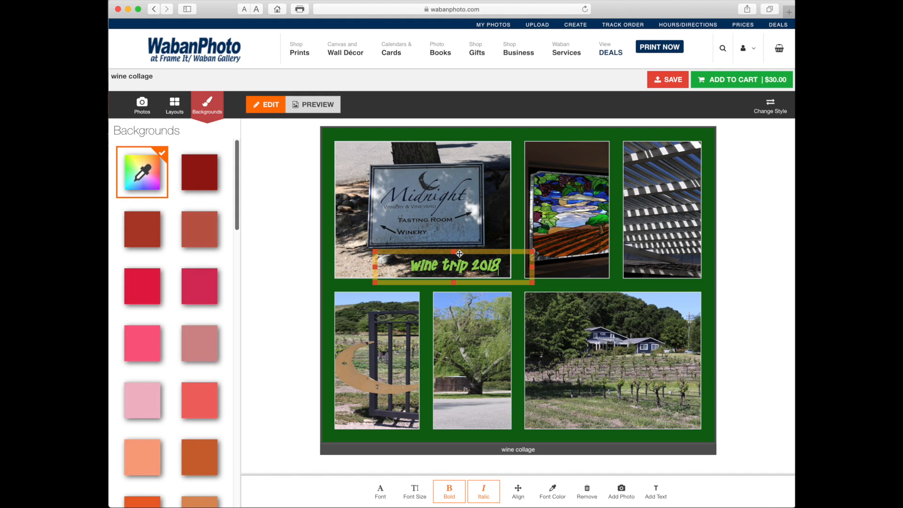
pyautogui.click(491, 450)
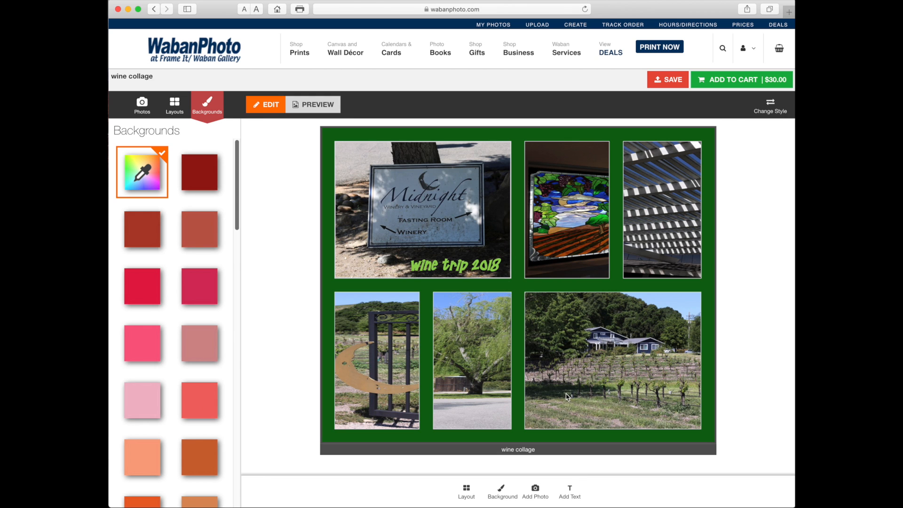
# Add one copy of the wine collage to the cart, printed on Aluminum Gloss Panel
pyautogui.click(738, 78)
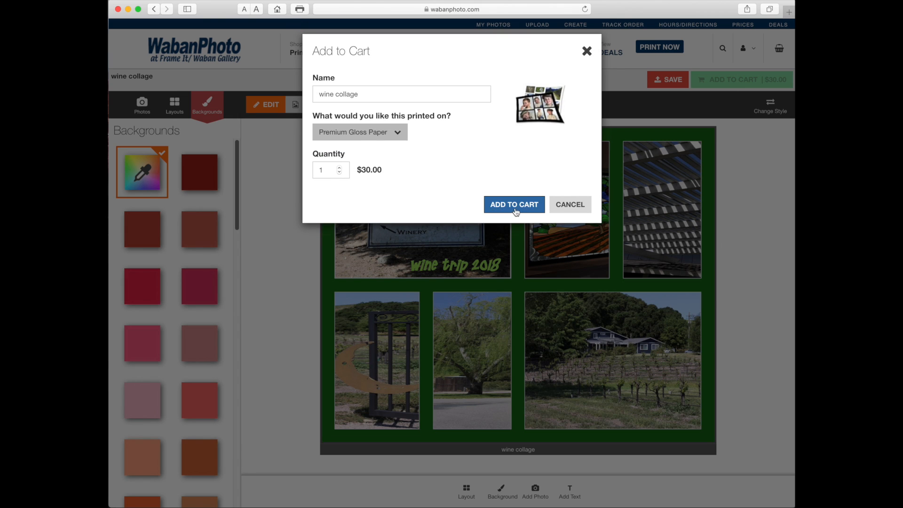
pyautogui.click(399, 134)
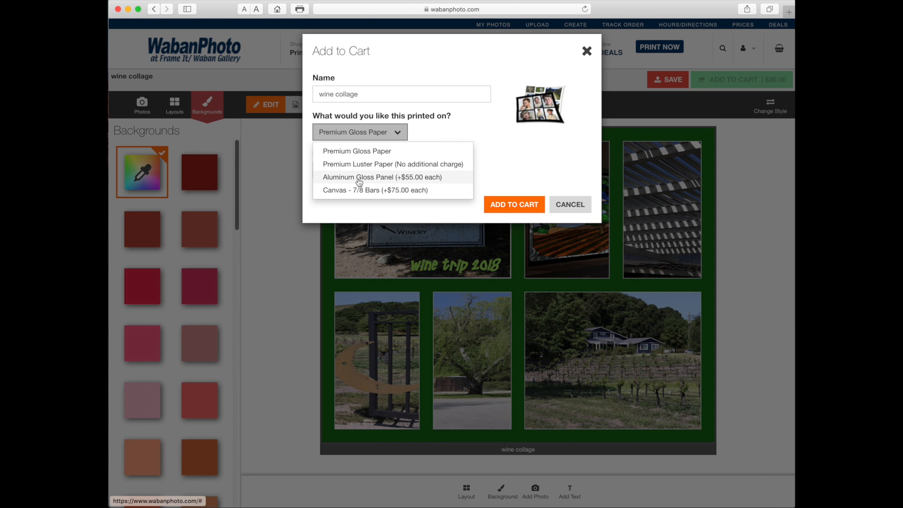
pyautogui.click(404, 178)
pyautogui.click(512, 209)
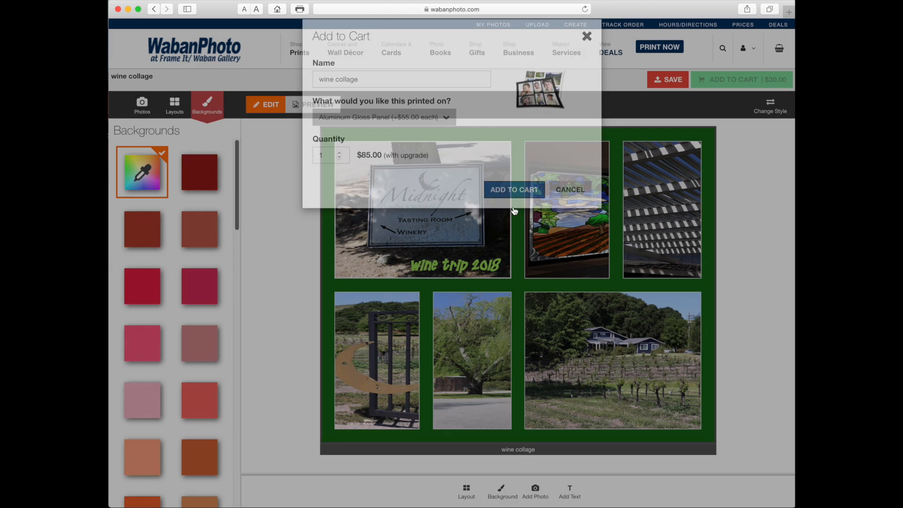